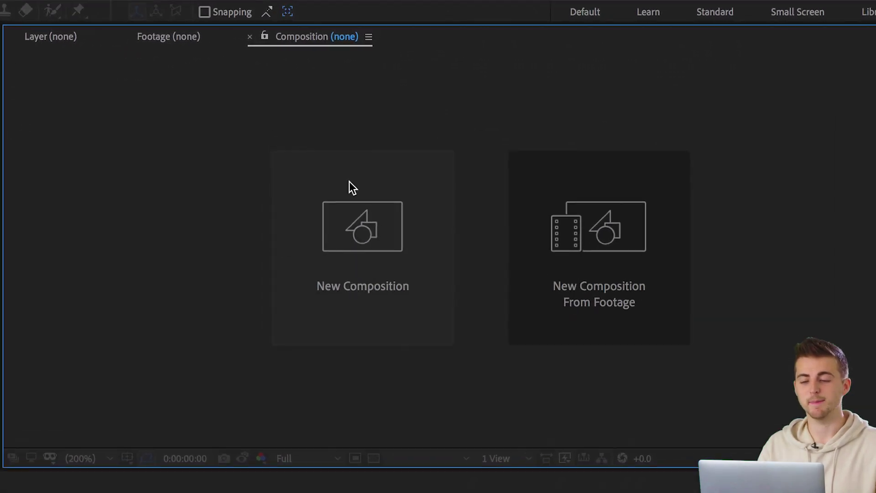
Create a new 1920×1080, 23.976 fps composition named TextBehind lasting 0:00:04:20.
{"action": "left_click", "coordinate": [390, 228]}
{"action": "type", "text": "TextBehind"}
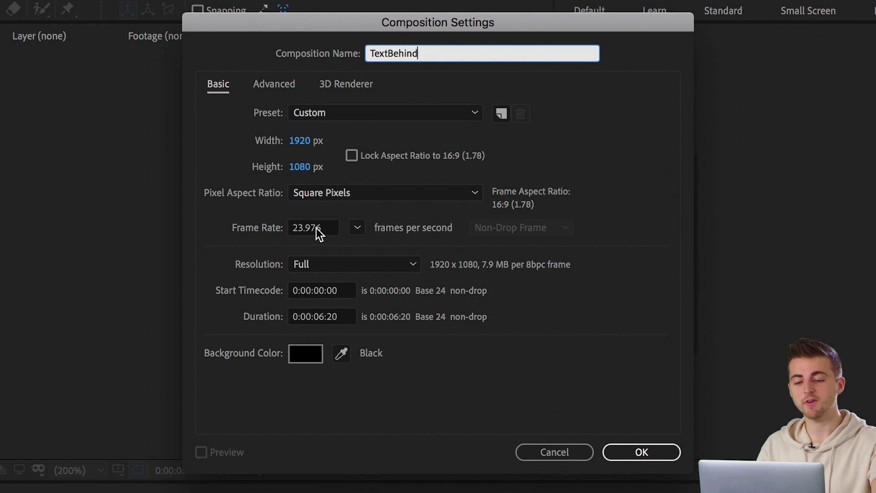
{"action": "left_click", "coordinate": [323, 321]}
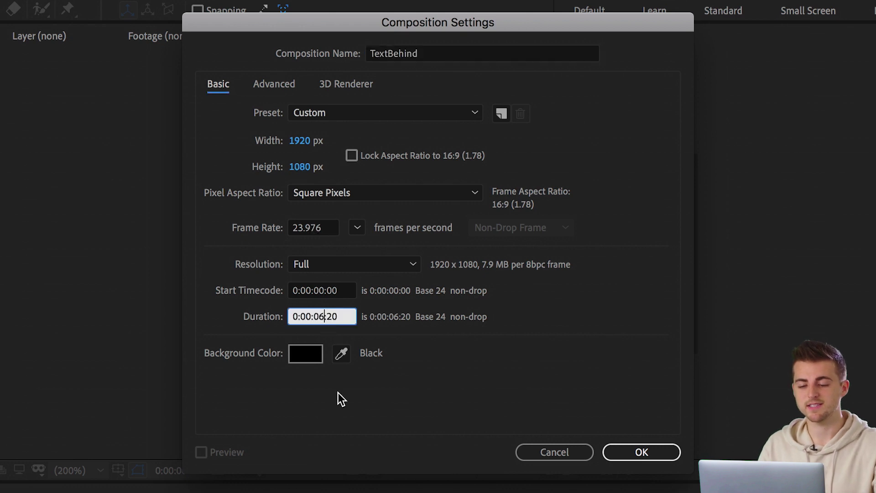
{"action": "key", "text": "BackSpace"}
{"action": "type", "text": "4"}
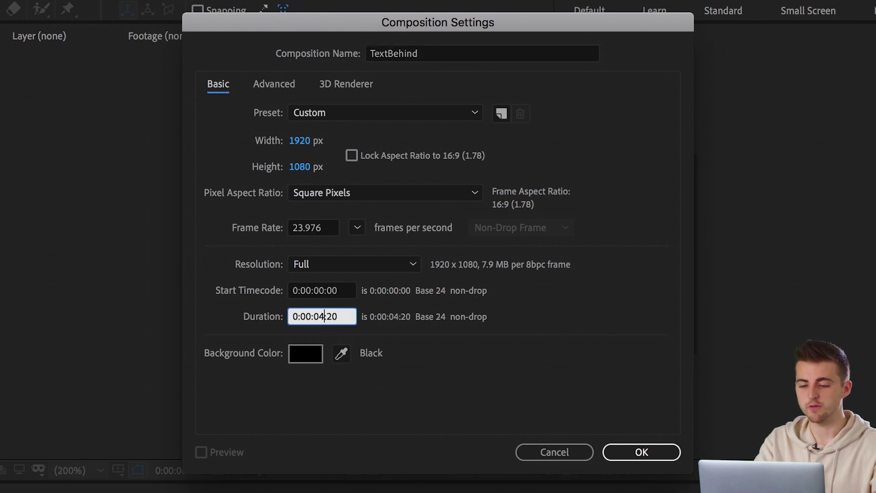
{"action": "left_click", "coordinate": [658, 452]}
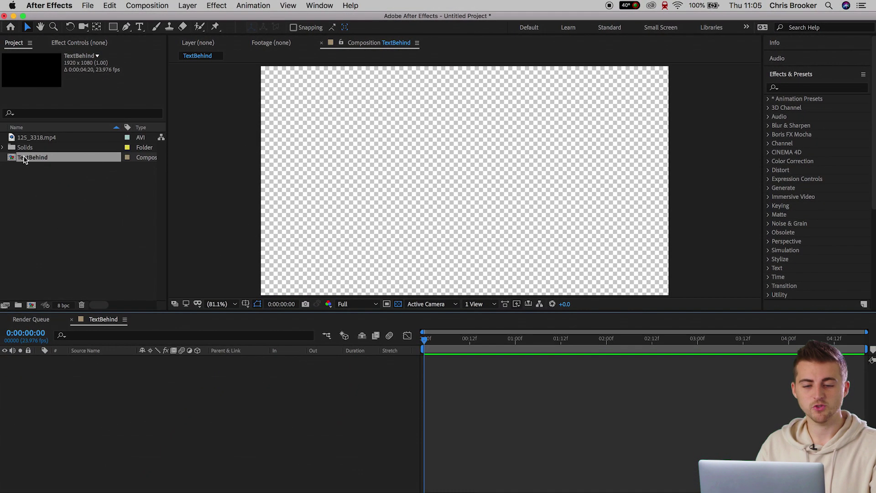
Add 125_3318.mp4 from the Project panel to the TextBehind timeline as layer 1.
{"action": "left_click", "coordinate": [40, 137]}
{"action": "left_click_drag", "start_coordinate": [40, 137], "coordinate": [199, 393]}
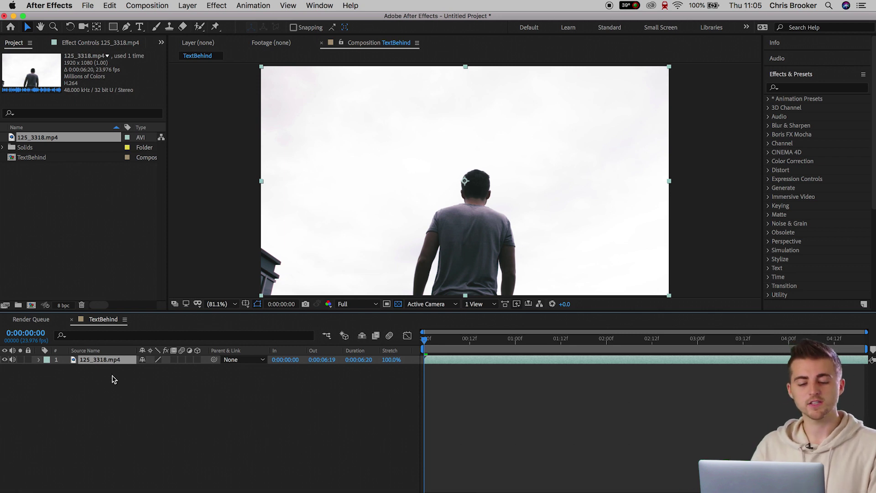
{"action": "left_click", "coordinate": [114, 359]}
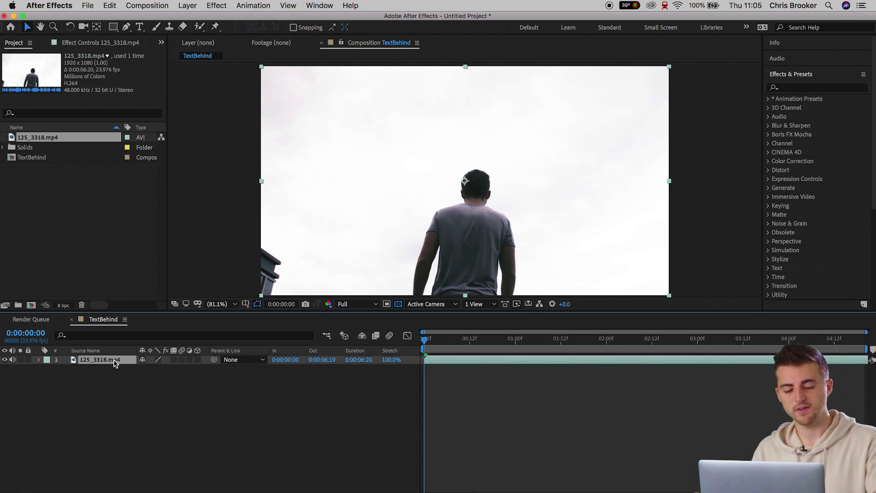
Duplicate the 125_3318.mp4 layer and hide the lower copy.
{"action": "key", "text": "ctrl+d"}
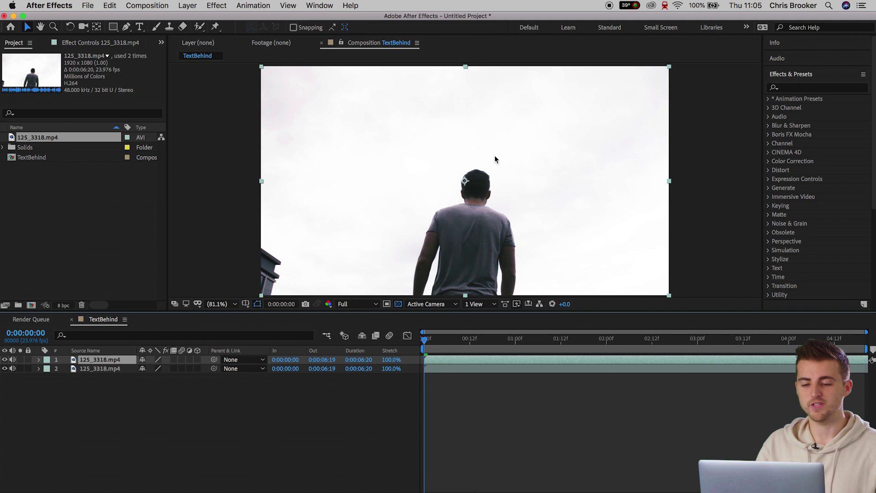
{"action": "left_click", "coordinate": [5, 369]}
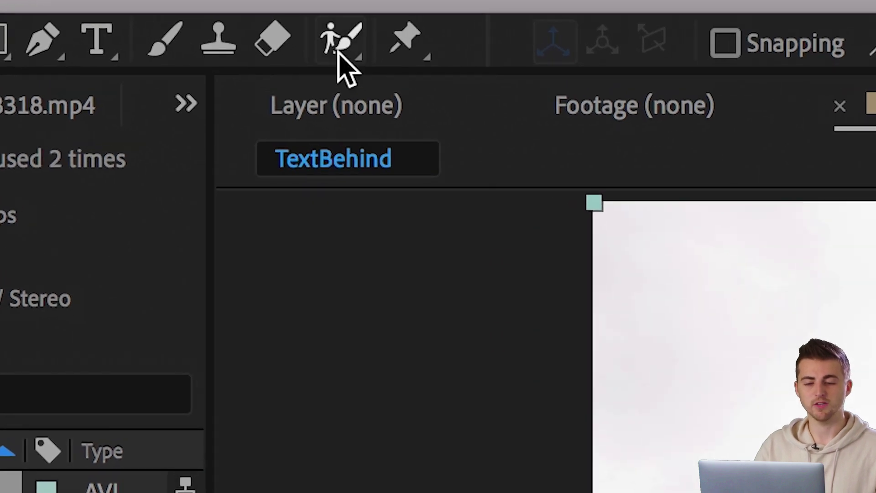
Roto-brush the man out of the top footage layer, leaving the sky transparent.
{"action": "left_click", "coordinate": [336, 44]}
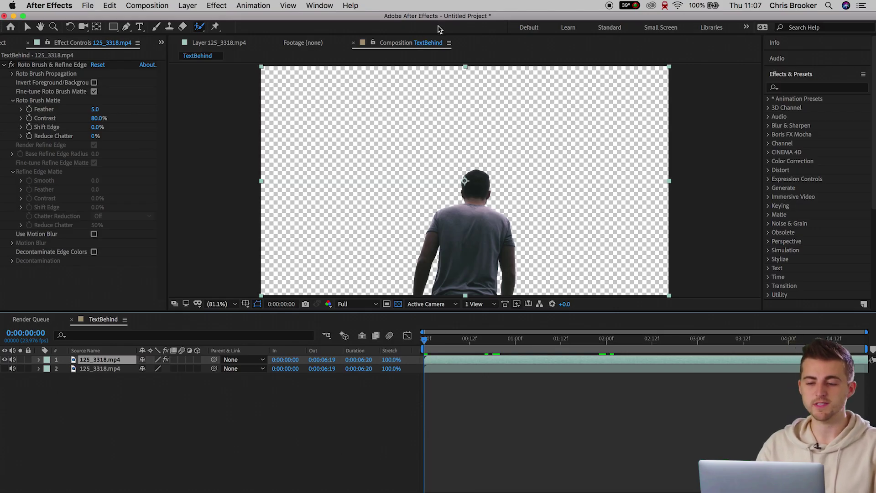
Toggle the lower footage layer to check the cut-out, leaving it visible.
{"action": "key", "text": "super+0"}
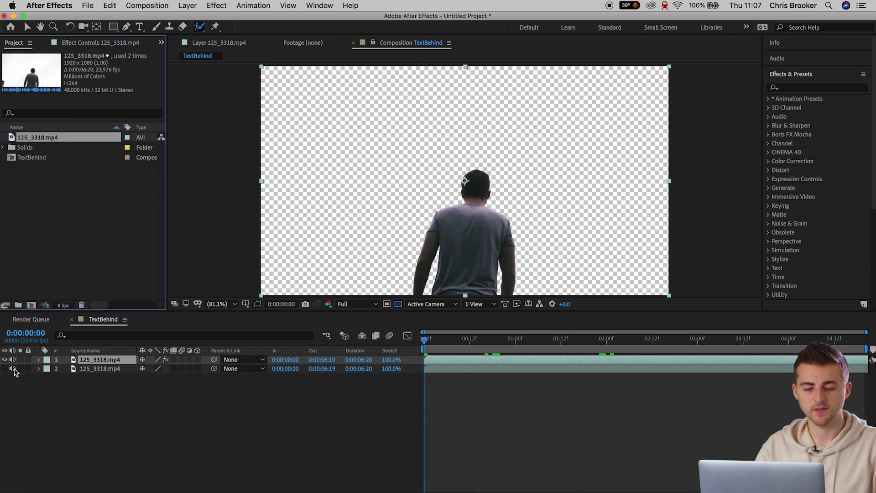
{"action": "left_click", "coordinate": [5, 369]}
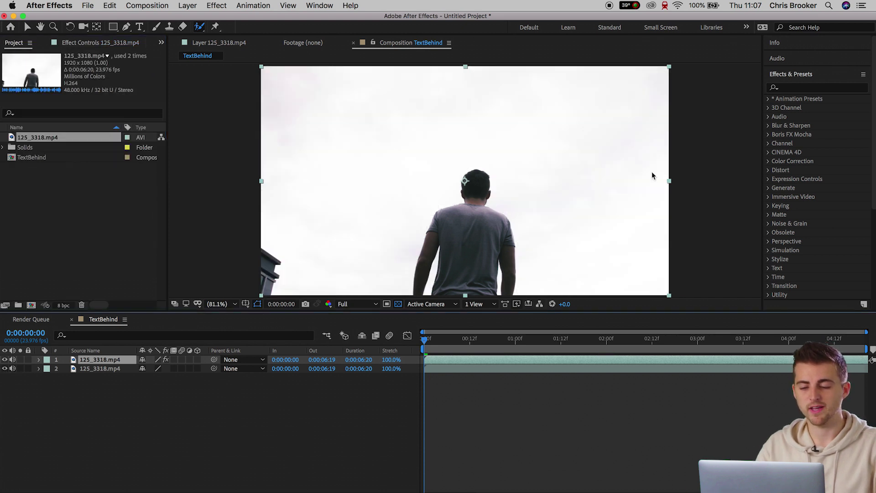
{"action": "left_click", "coordinate": [5, 368]}
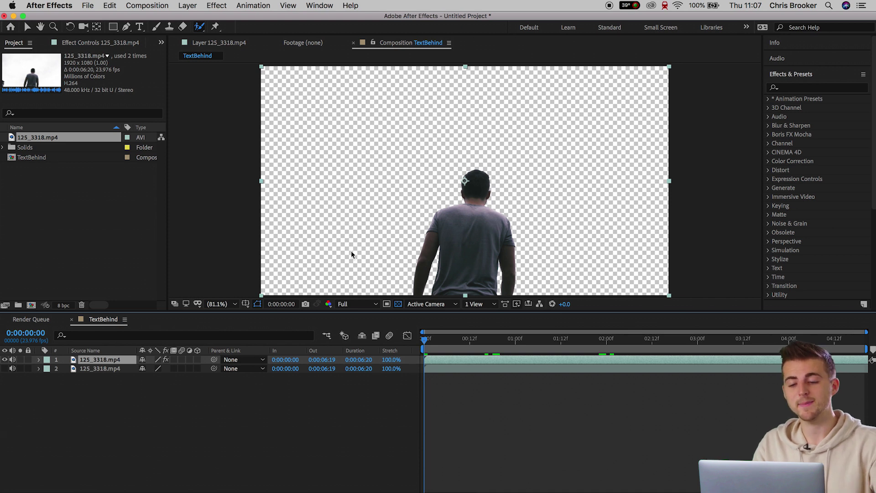
{"action": "left_click", "coordinate": [101, 412]}
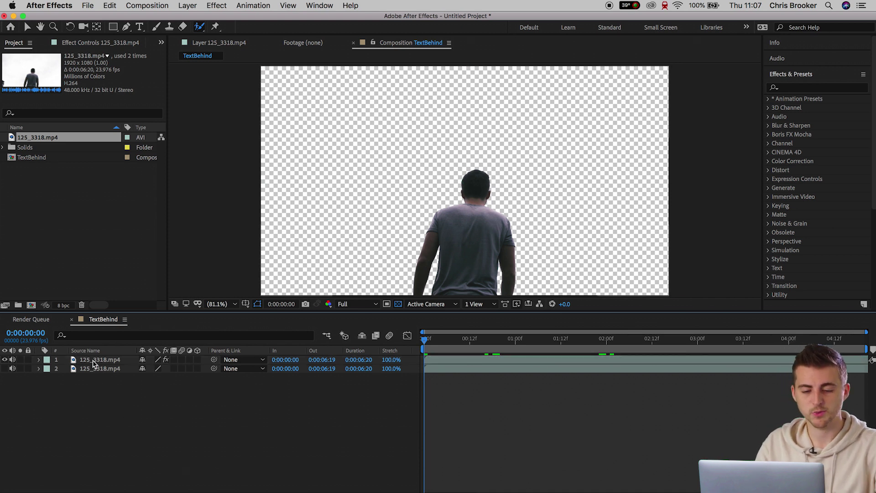
{"action": "left_click", "coordinate": [92, 360]}
{"action": "left_click", "coordinate": [95, 368]}
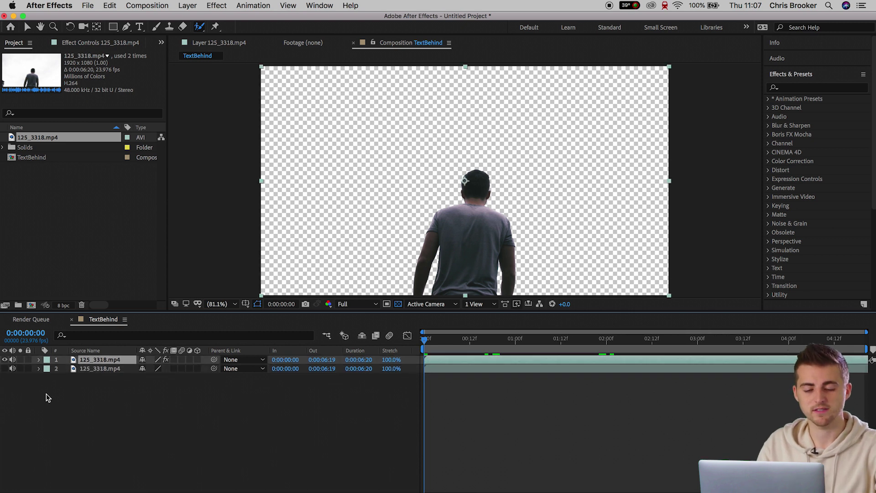
{"action": "left_click", "coordinate": [5, 368]}
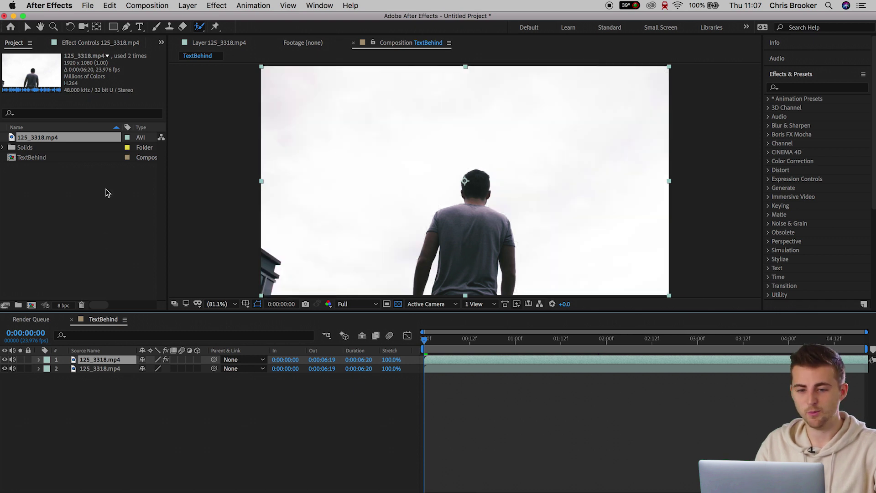
{"action": "left_click", "coordinate": [139, 27]}
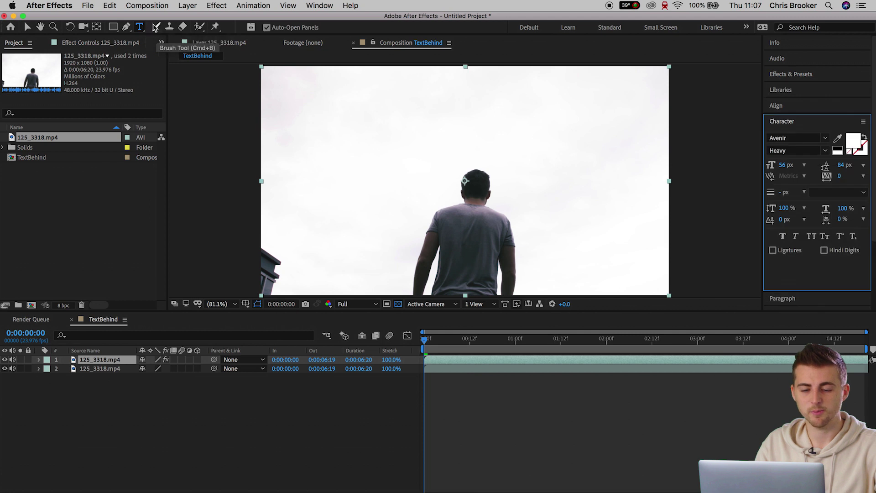
Type the title 'TEXT IN AFTER EFFECTS' and colour it black (000000).
{"action": "left_click", "coordinate": [344, 157]}
{"action": "type", "text": "TE"}
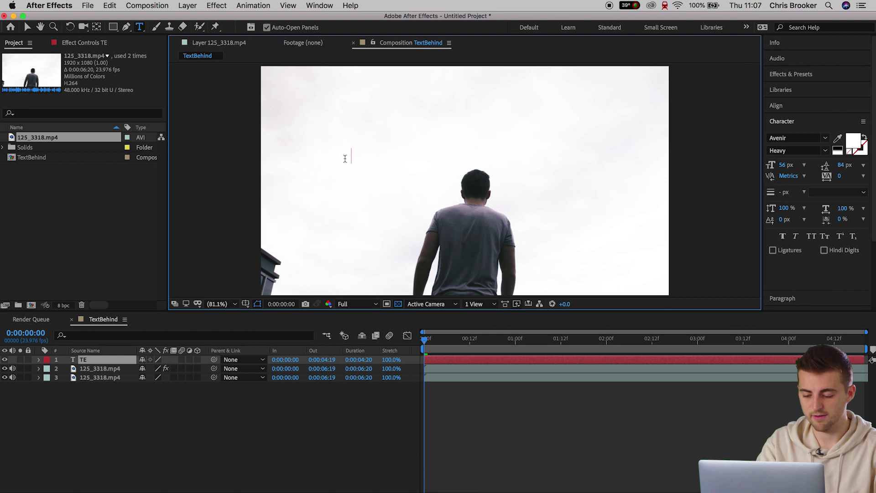
{"action": "type", "text": "XT IN"}
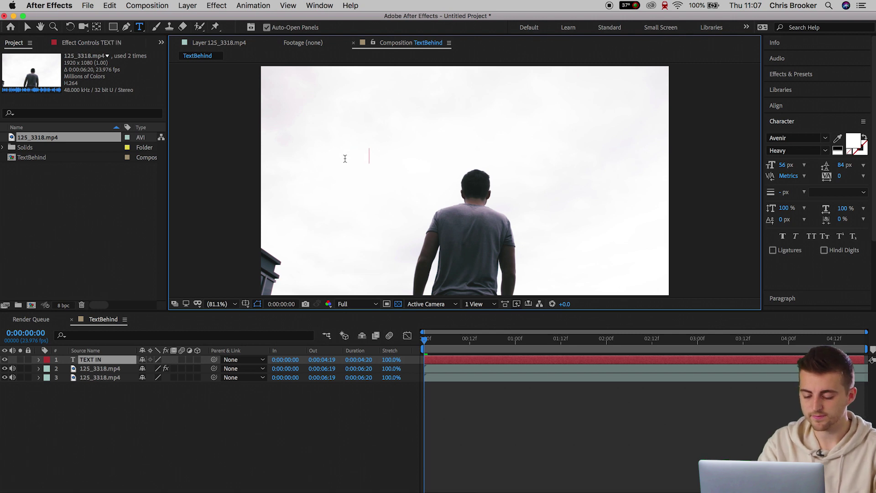
{"action": "type", "text": " AFTER EFFECT"}
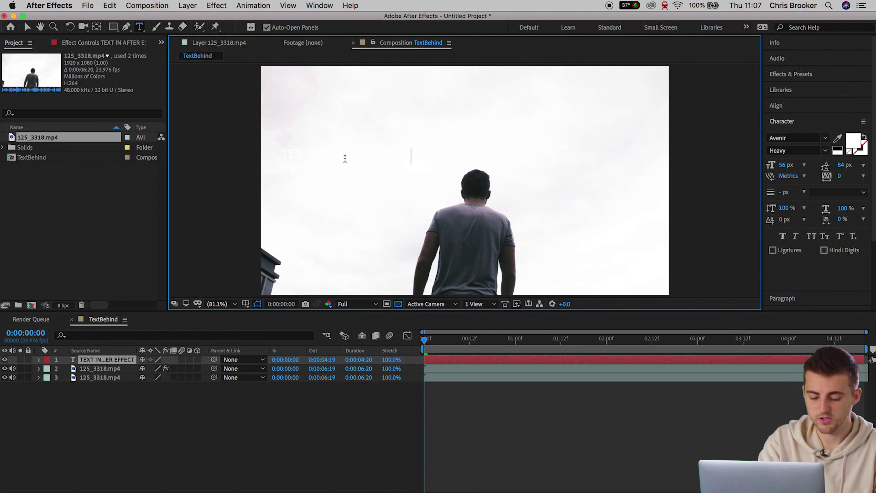
{"action": "type", "text": "S"}
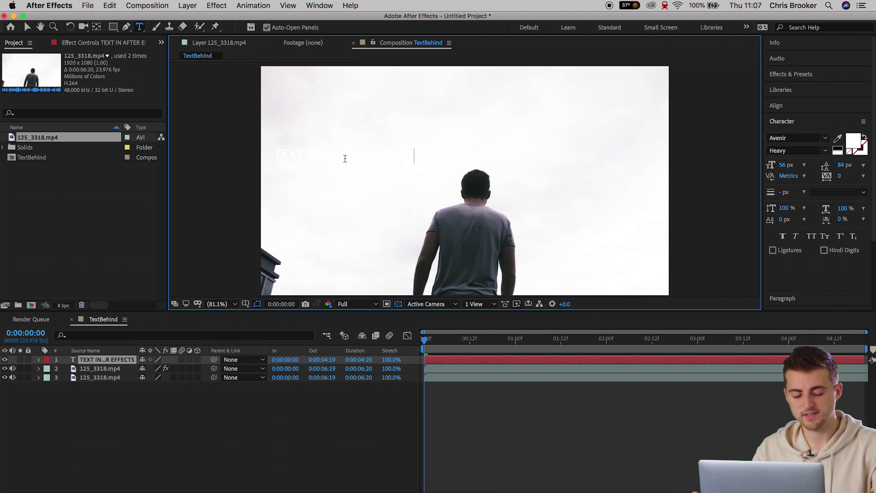
{"action": "key", "text": "super+a"}
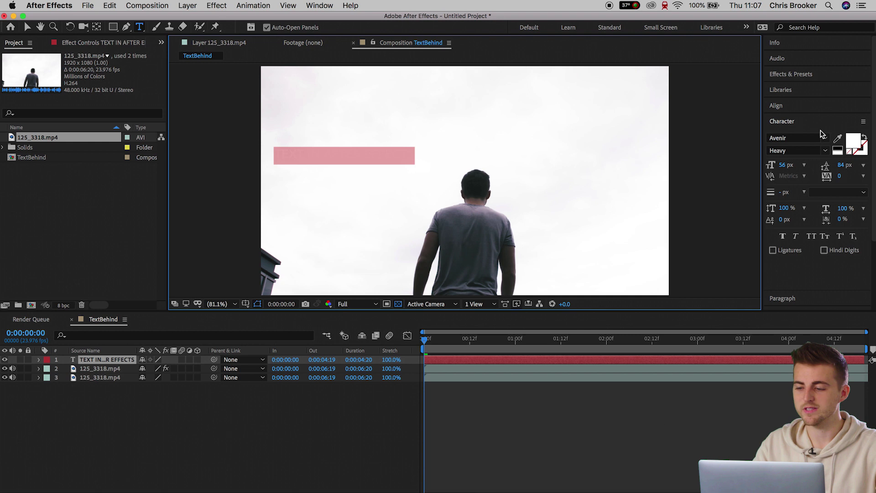
{"action": "left_click", "coordinate": [851, 143]}
{"action": "type", "text": "000000"}
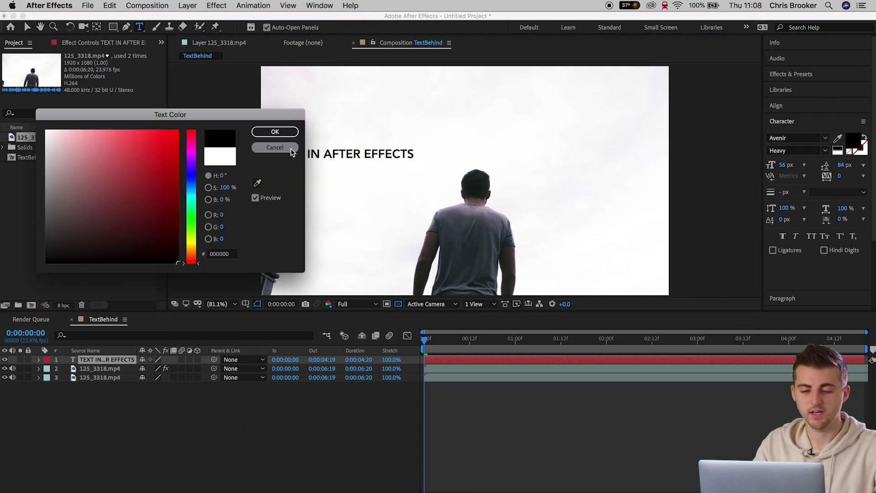
{"action": "left_click", "coordinate": [279, 131]}
Enlarge the title to 104 px, centre it, and break it before AFTER.
{"action": "left_click_drag", "start_coordinate": [784, 165], "coordinate": [811, 168]}
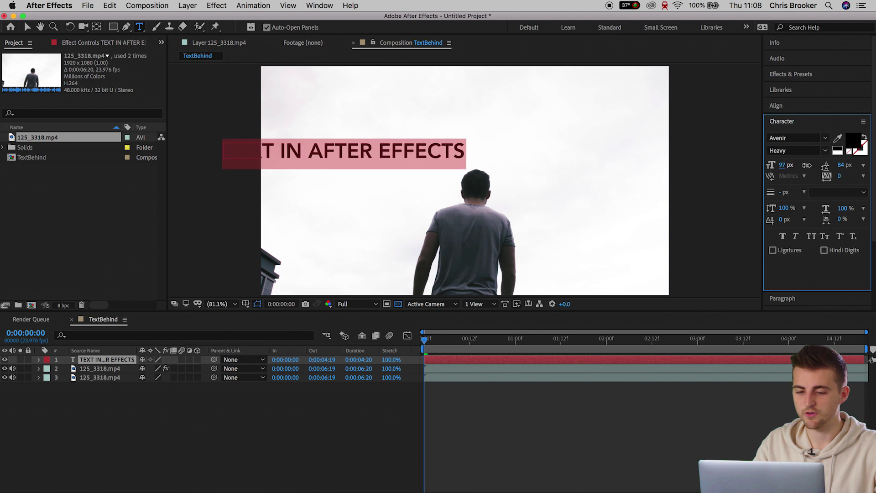
{"action": "left_click", "coordinate": [27, 27]}
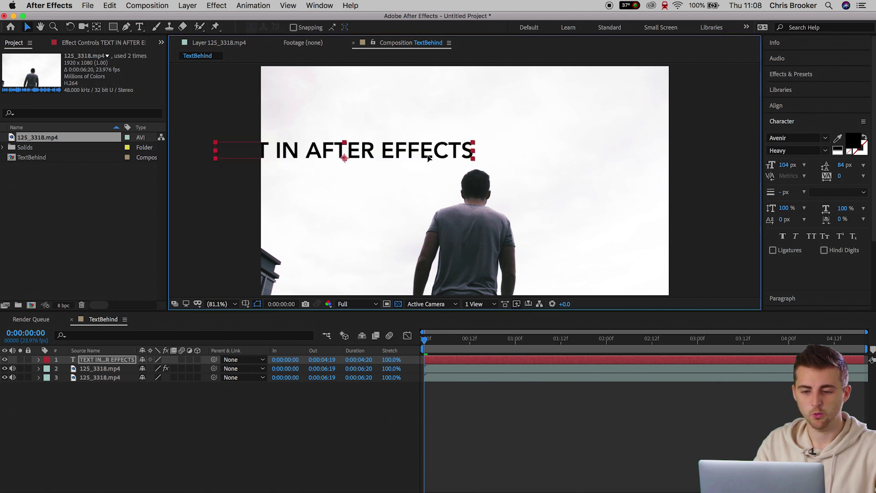
{"action": "mouse_move", "coordinate": [395, 151]}
{"action": "left_mouse_down"}
{"action": "mouse_move", "coordinate": [507, 194]}
{"action": "mouse_move", "coordinate": [505, 212]}
{"action": "left_mouse_up"}
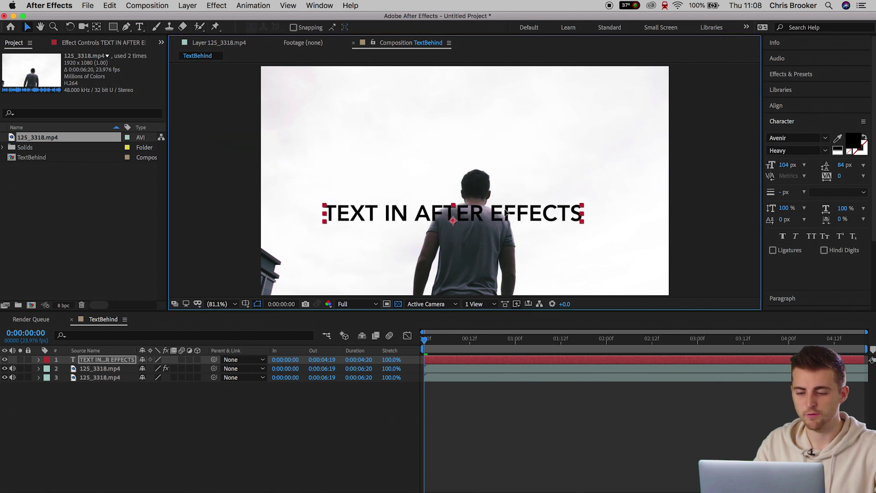
{"action": "double_click", "coordinate": [397, 210]}
{"action": "left_click", "coordinate": [413, 220]}
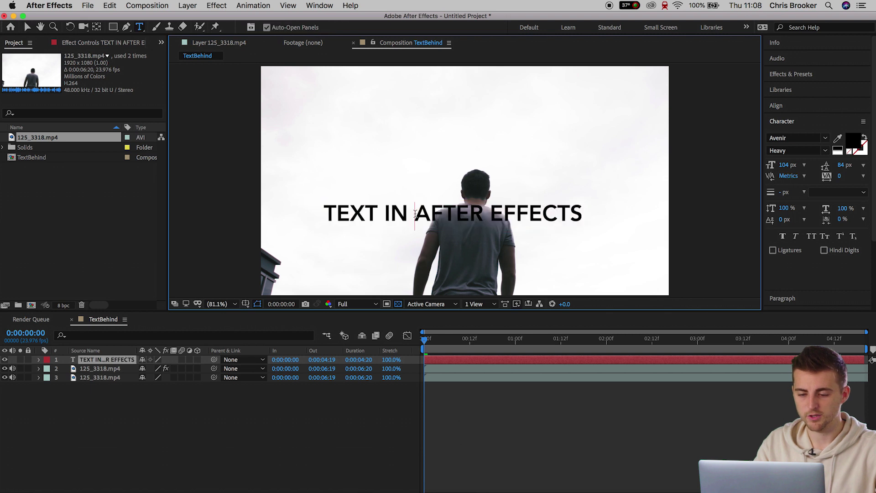
{"action": "key", "text": "Return"}
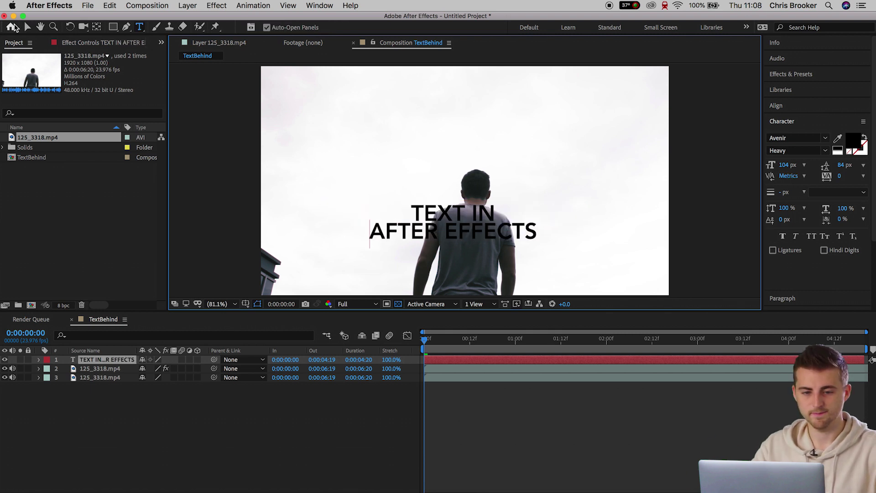
{"action": "key", "text": "Escape"}
Enlarge the title to 197 px and raise it over the man's head using a proportional grid.
{"action": "key", "text": "v"}
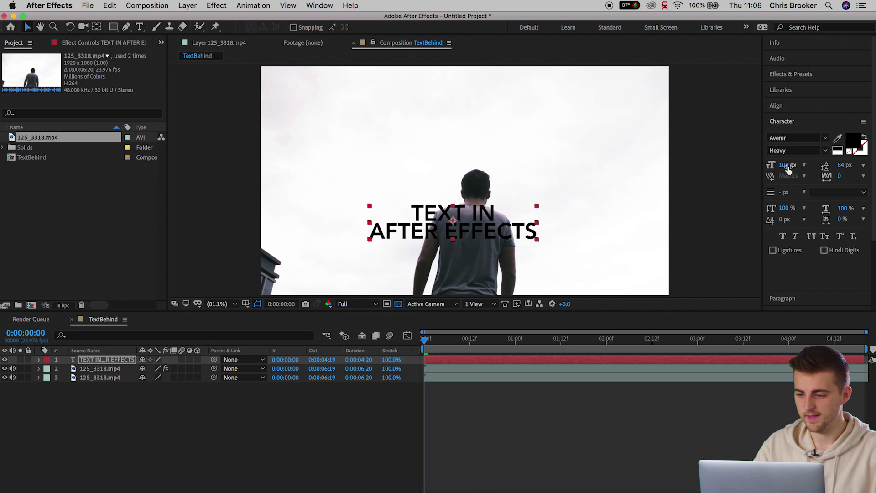
{"action": "mouse_move", "coordinate": [788, 169]}
{"action": "left_mouse_down"}
{"action": "mouse_move", "coordinate": [829, 158]}
{"action": "mouse_move", "coordinate": [868, 165]}
{"action": "left_mouse_up"}
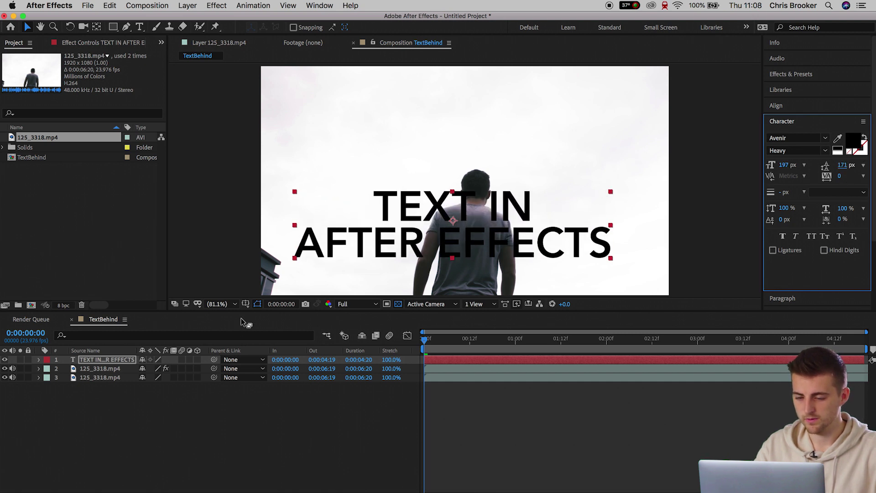
{"action": "left_click", "coordinate": [245, 305]}
{"action": "left_click", "coordinate": [282, 320]}
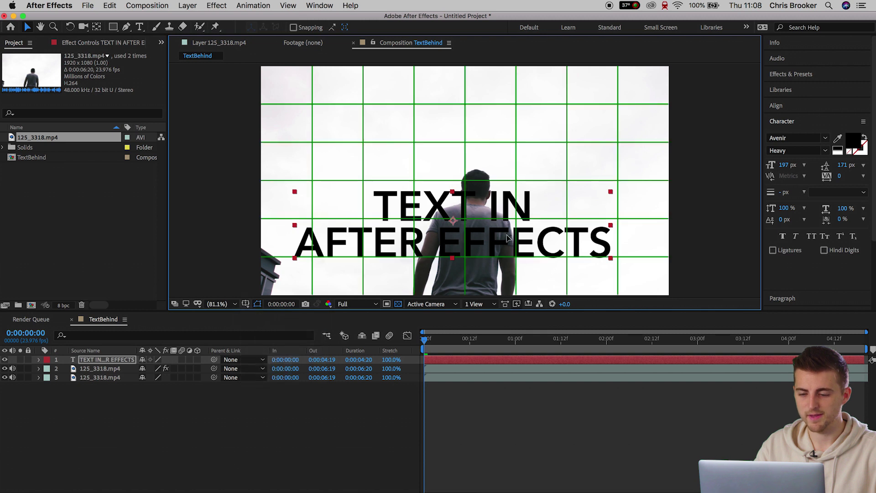
{"action": "left_click_drag", "start_coordinate": [508, 234], "coordinate": [523, 195]}
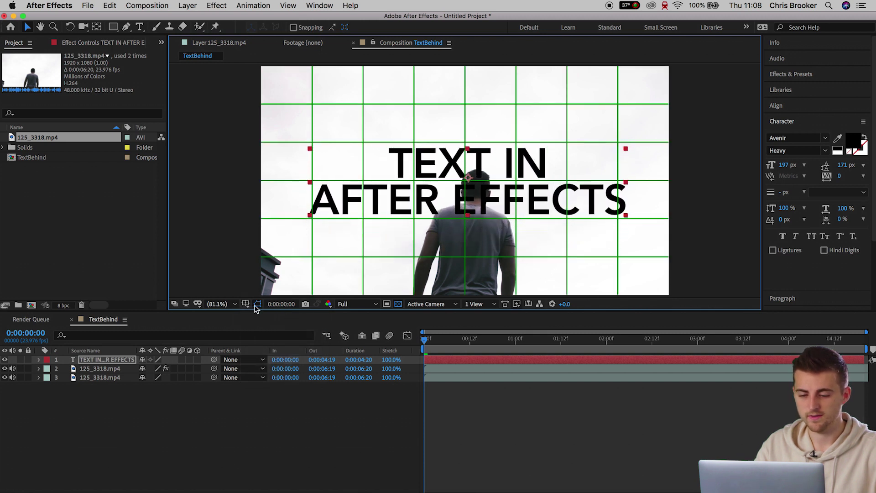
{"action": "left_click", "coordinate": [246, 304]}
{"action": "left_click", "coordinate": [273, 323]}
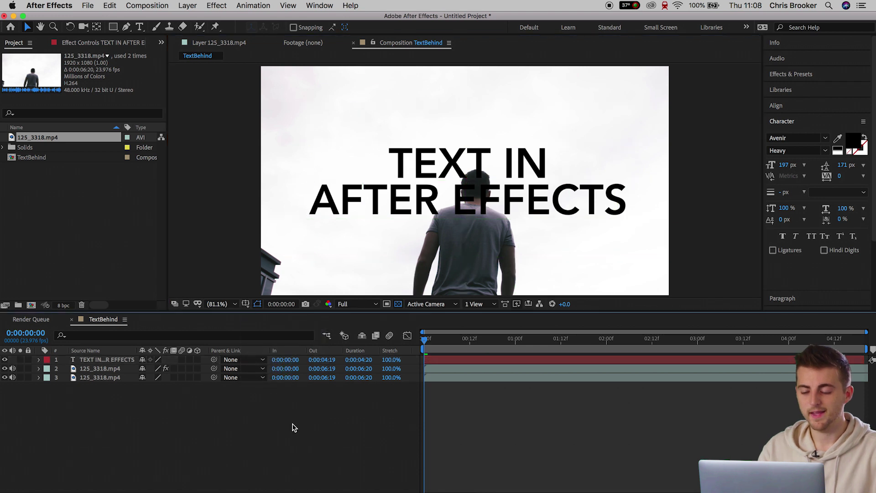
Move the title layer beneath the top footage layer and preview the result.
{"action": "left_click", "coordinate": [458, 251]}
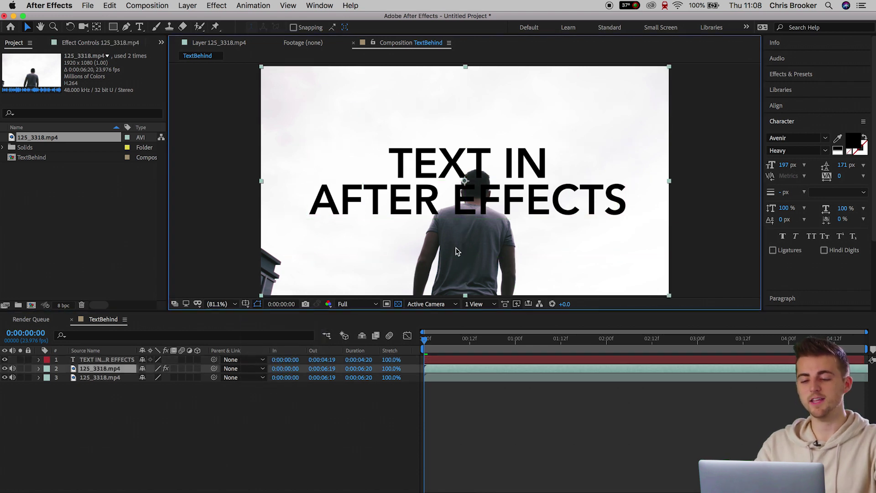
{"action": "left_click", "coordinate": [105, 360]}
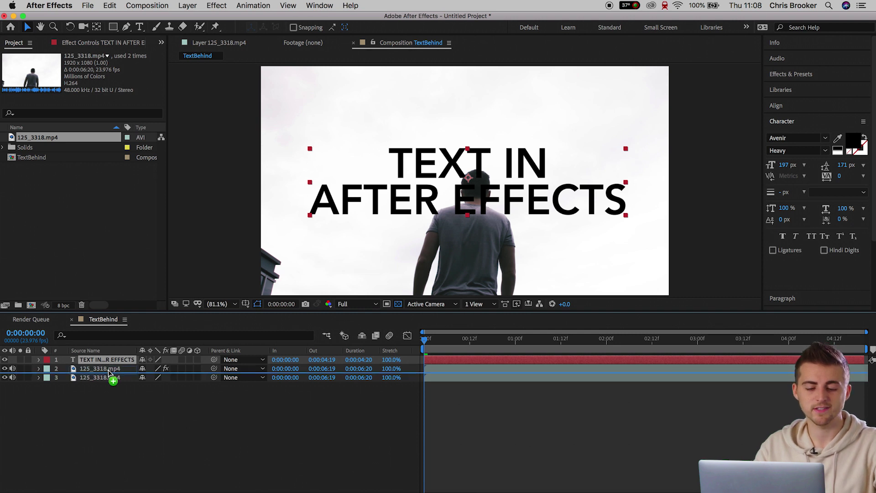
{"action": "left_click_drag", "start_coordinate": [110, 373], "coordinate": [109, 373]}
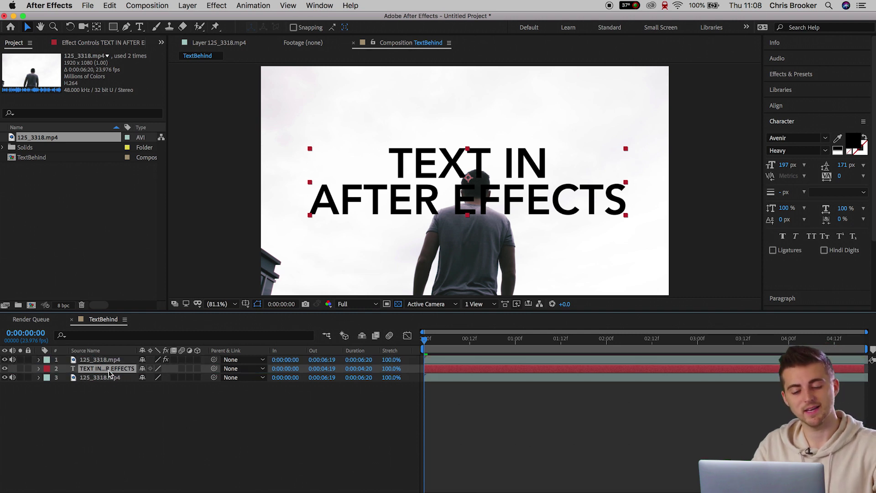
{"action": "key", "text": "space"}
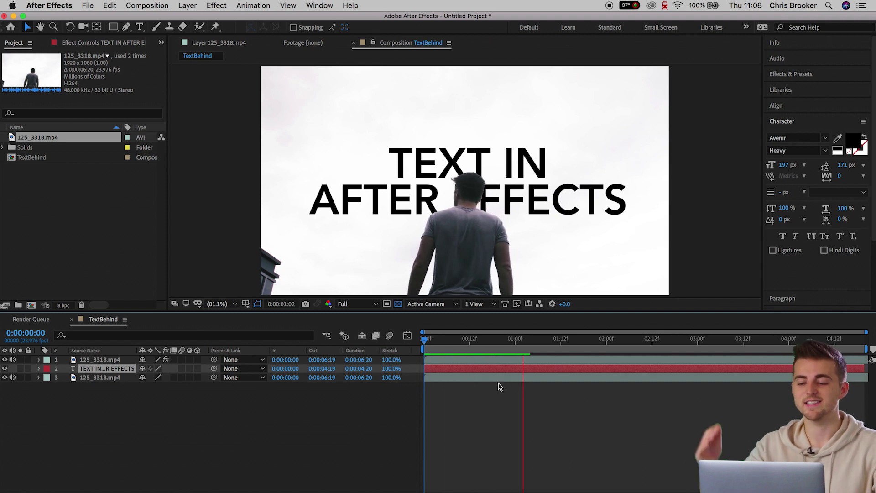